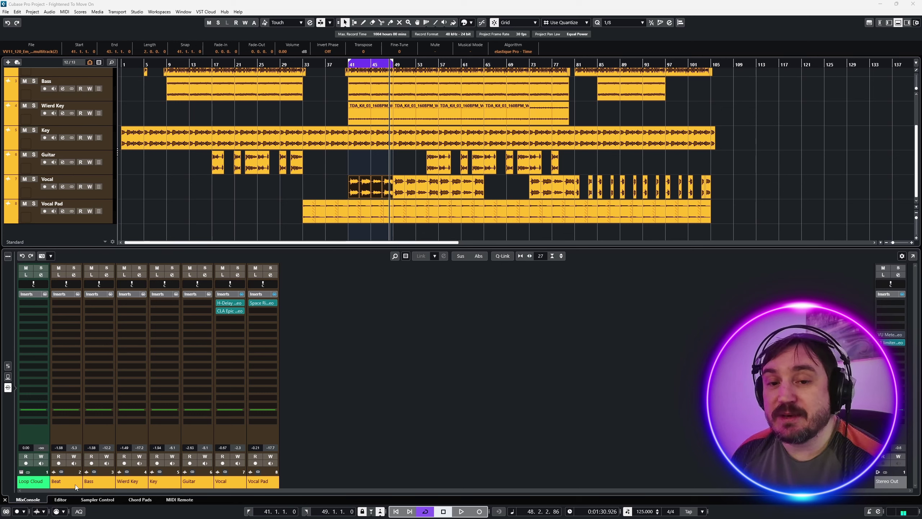
Play back the cycle section between bars 41 and 49 to hear the mix, and stop playback
left_click(461, 511)
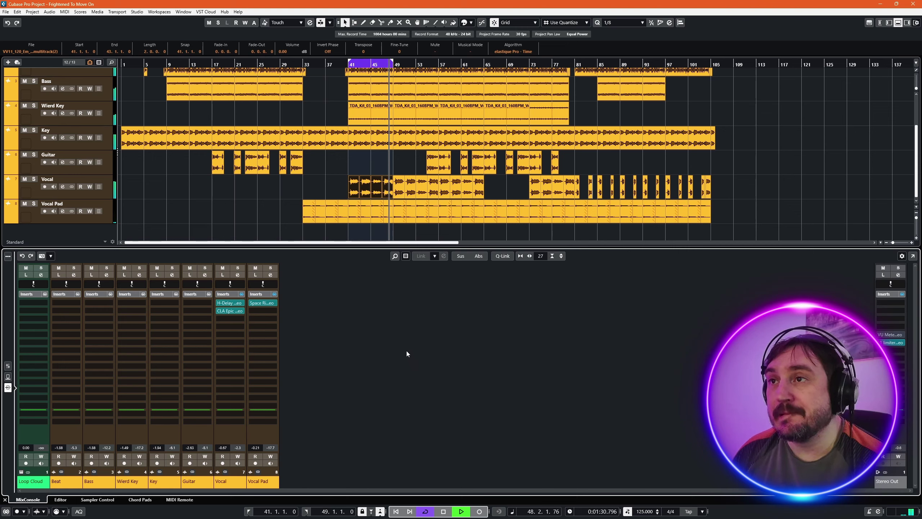
key("space")
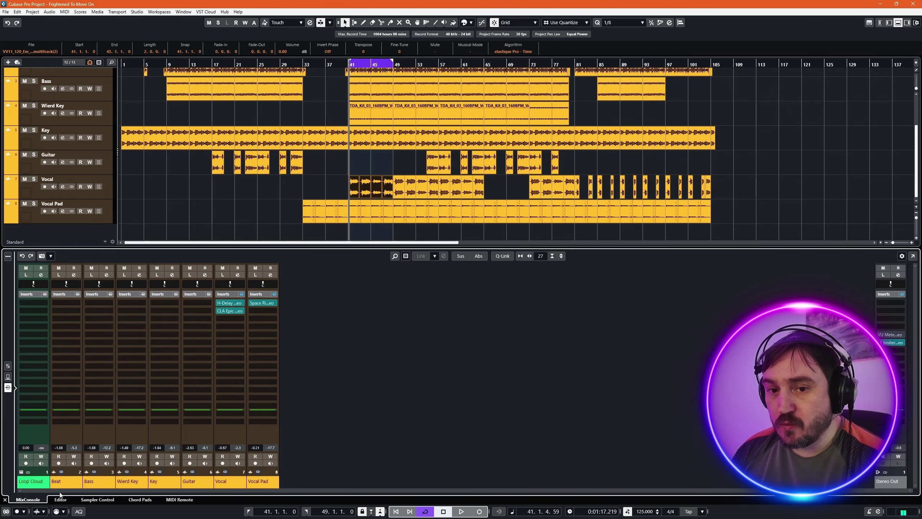
Add a stereo group channel named Music Group to the Beat, Bass, Wierd Key, Key, Guitar and Vocal Pad channels
left_click(60, 482)
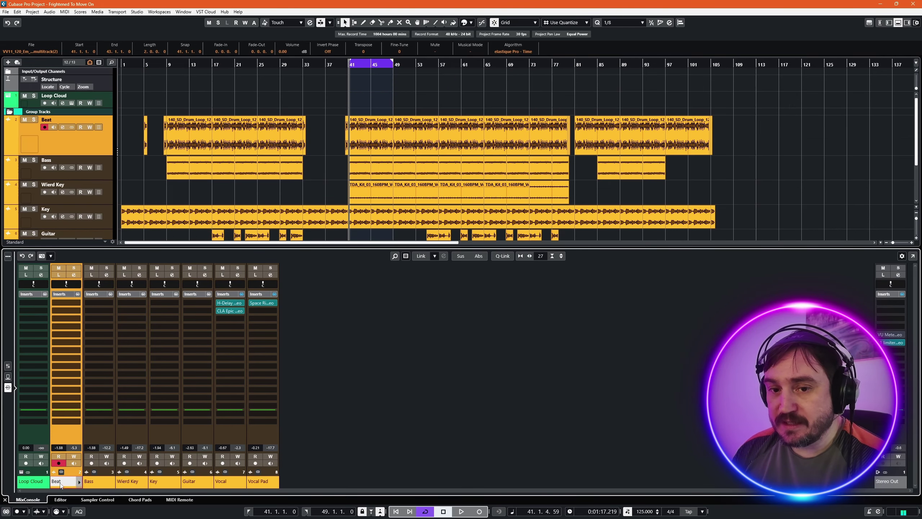
left_click(194, 482, "shift")
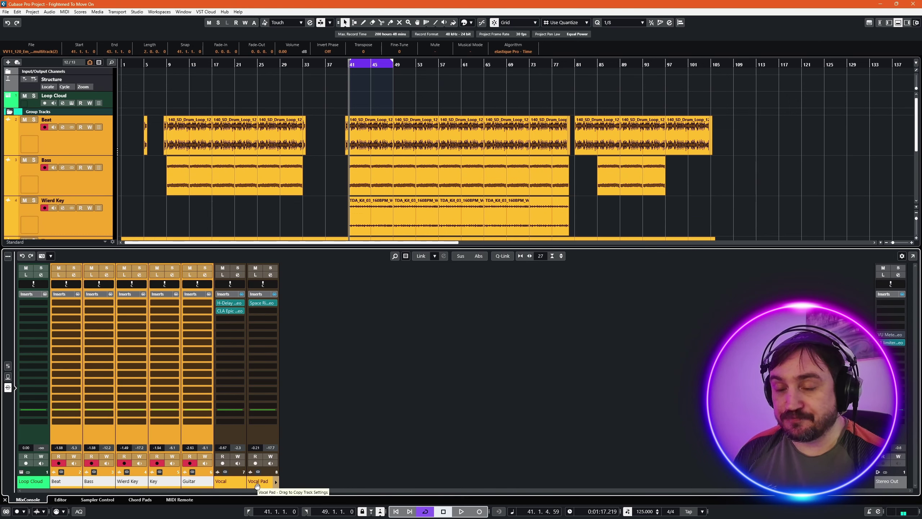
left_click(257, 485, "ctrl")
right_click(257, 486)
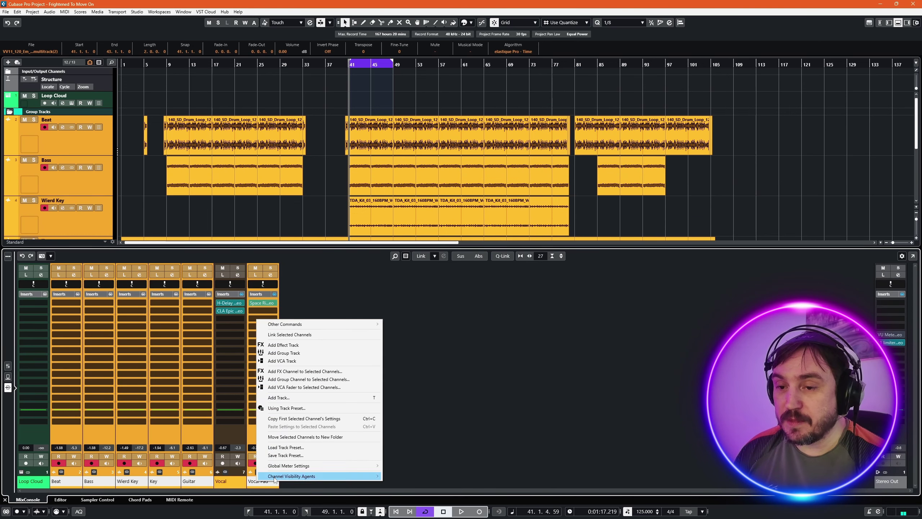
left_click(319, 379)
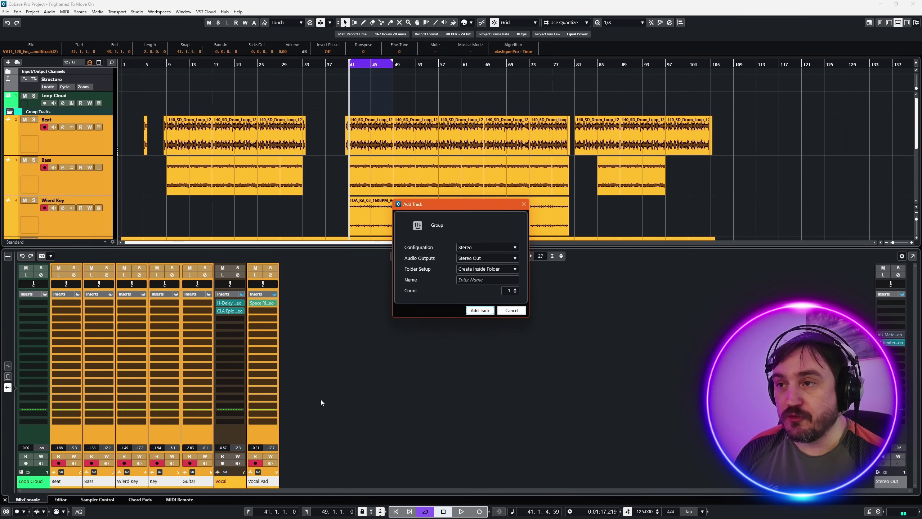
left_click(471, 280)
type("Music ")
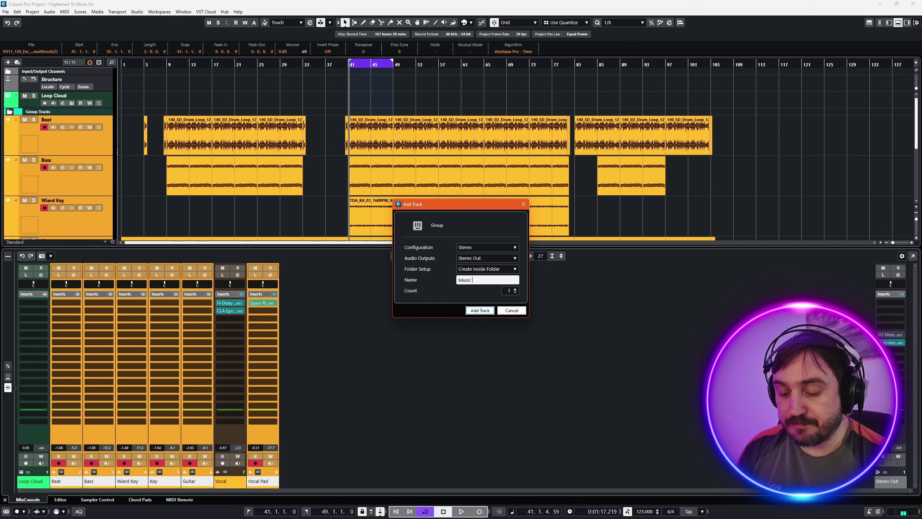
type("Group")
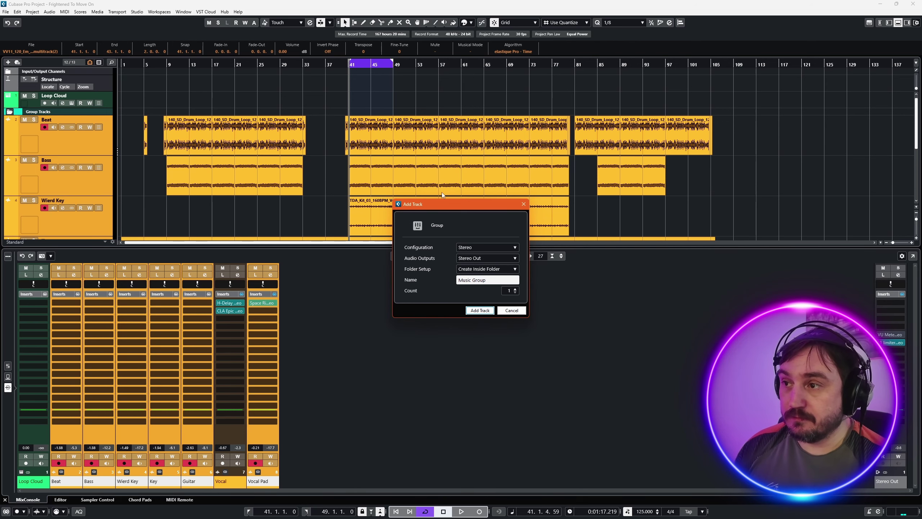
left_click(488, 309)
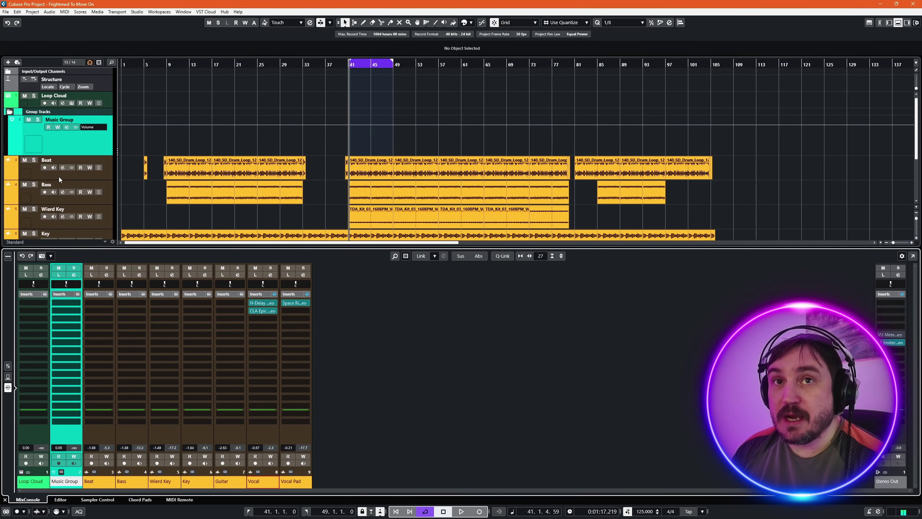
Move the Group Tracks folder below the Vocal Pad track at the end of the track list
left_click(93, 111)
scroll(86, 229, "down", 5)
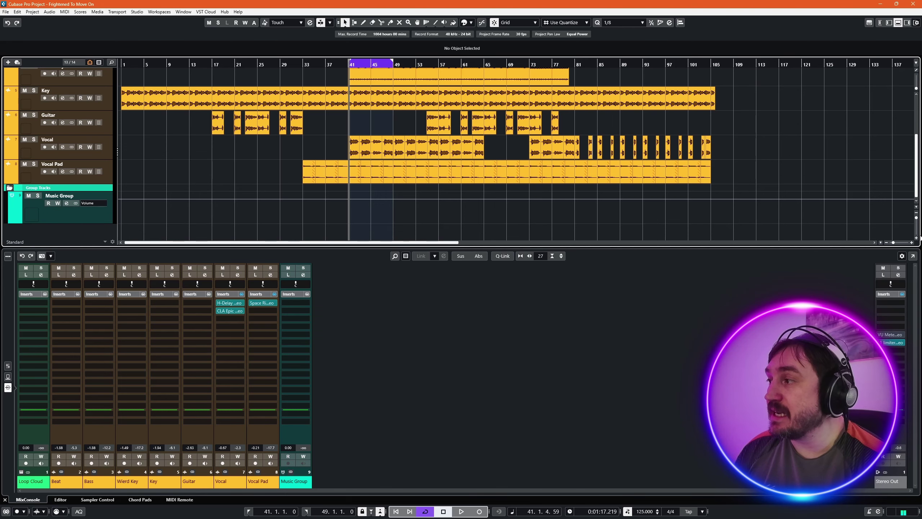
Open the separate MixConsole window, pin Music Group to the right zone beside Stereo Out, and close the window
left_click(913, 256)
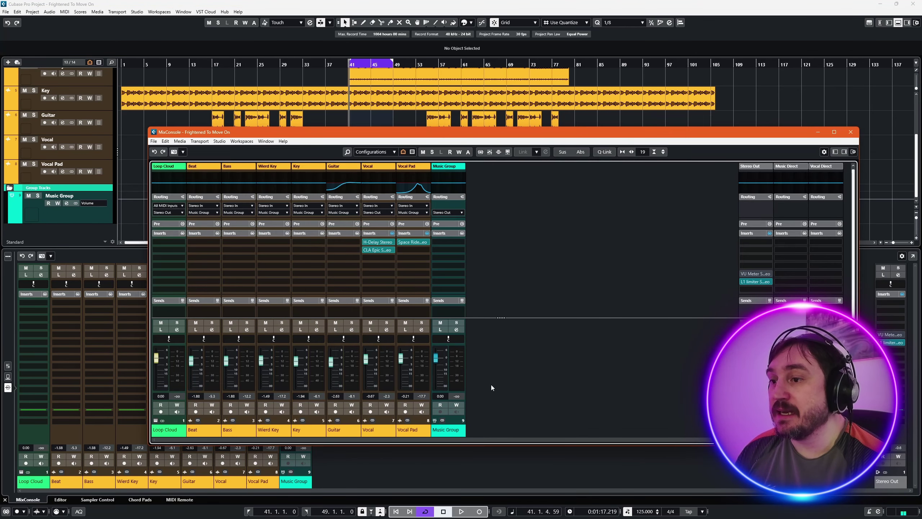
left_click(836, 152)
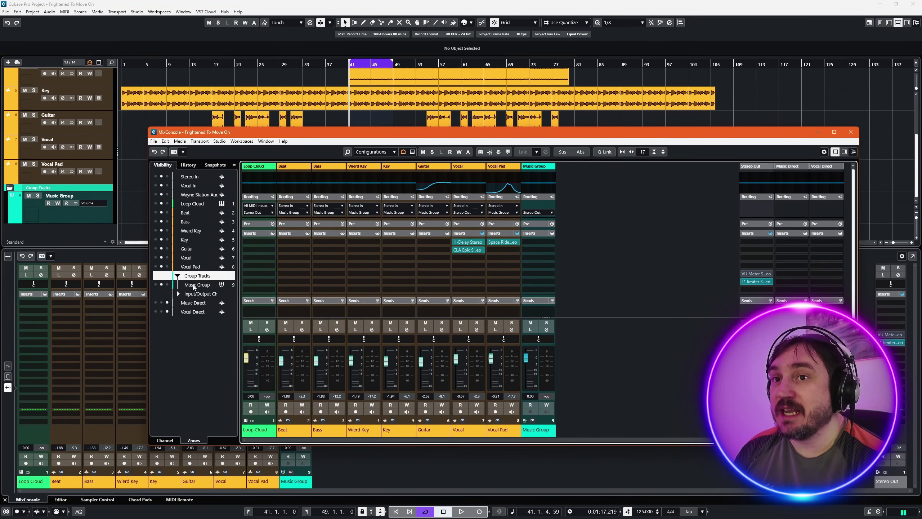
left_click(168, 284)
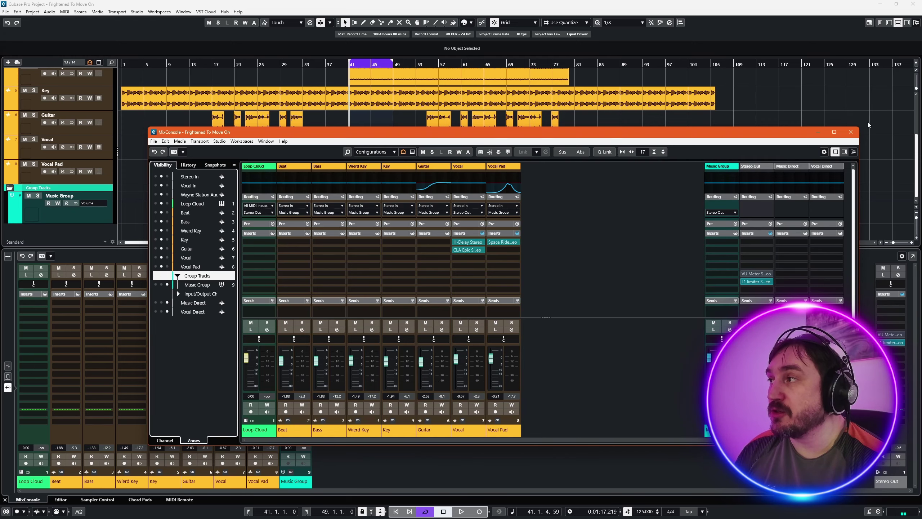
left_click(851, 132)
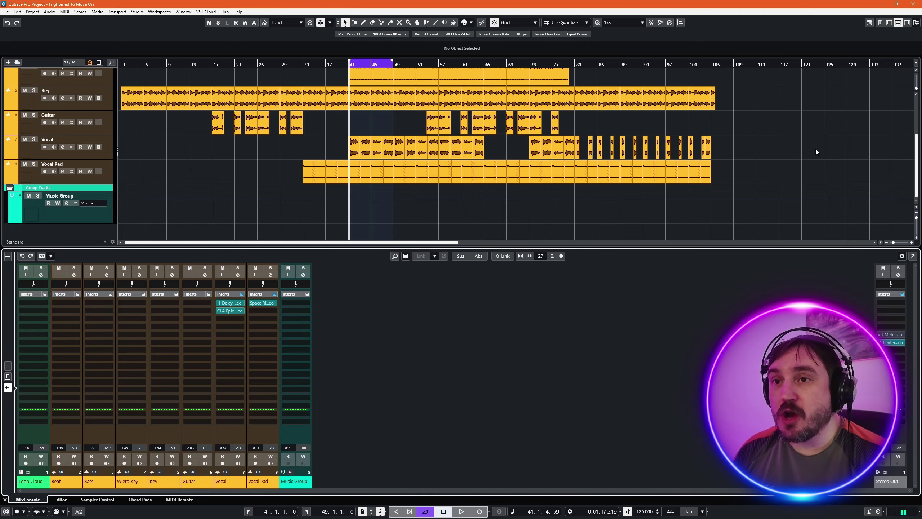
Reopen the separate MixConsole window to view the channel layout, and close it
left_click(914, 255)
left_click_drag(471, 135, 454, 188)
left_click(836, 183)
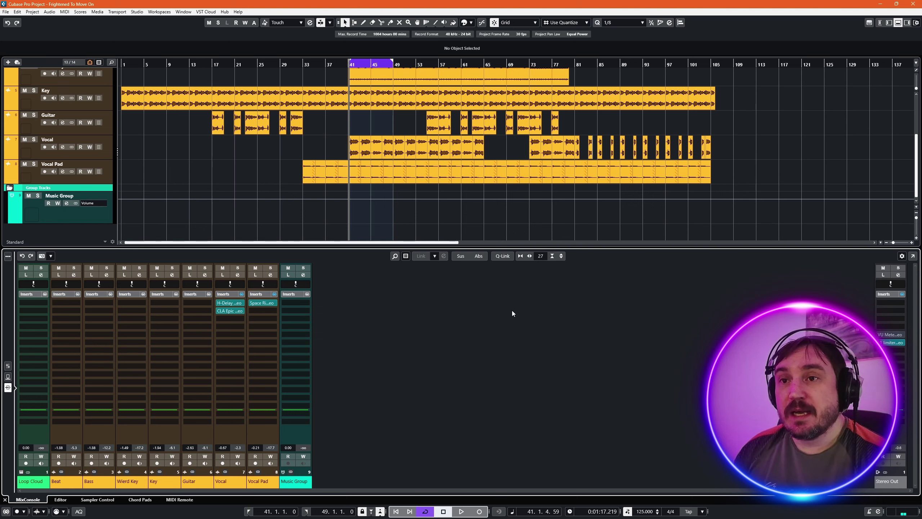
Insert the soothe2 plug-in in the first insert slot of the Music Group channel
left_click(307, 303)
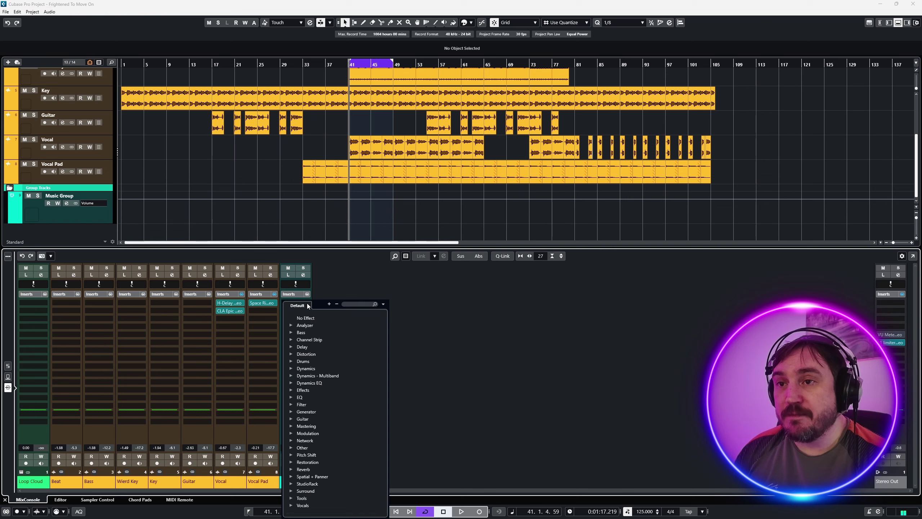
type("sooth")
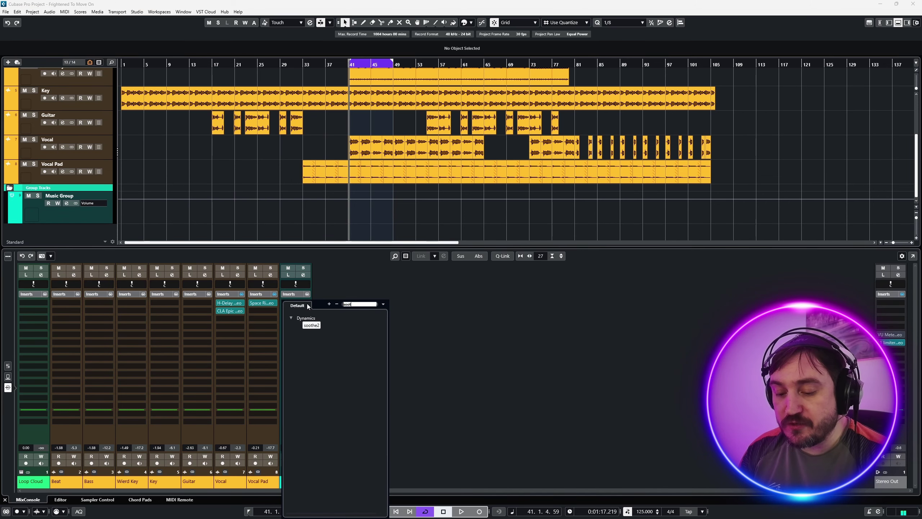
left_click(313, 325)
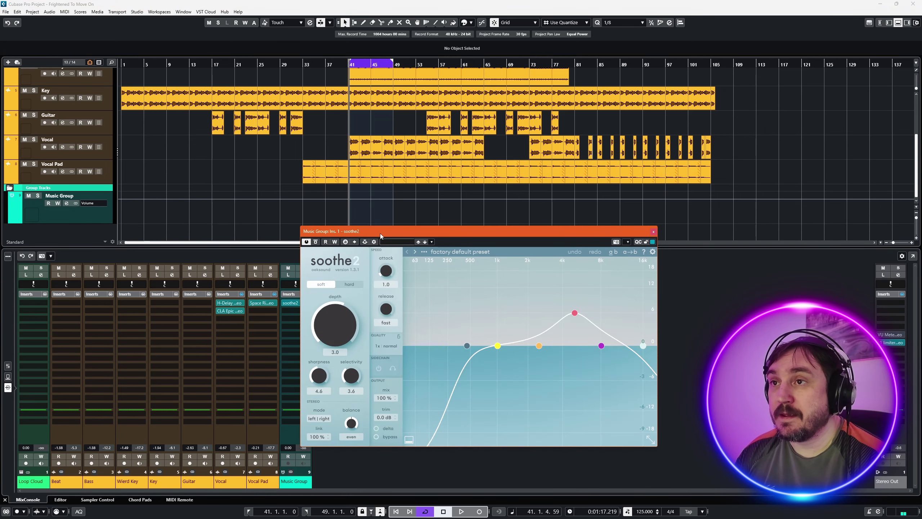
Load soothe2's Mix bus start up preset from the Songwriting & Production category and close the preset browser
left_click_drag(381, 233, 451, 182)
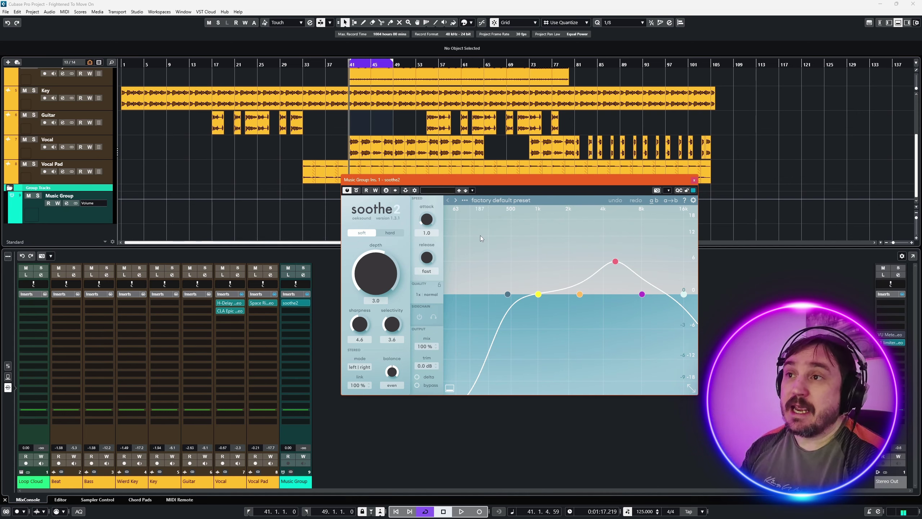
left_click(497, 199)
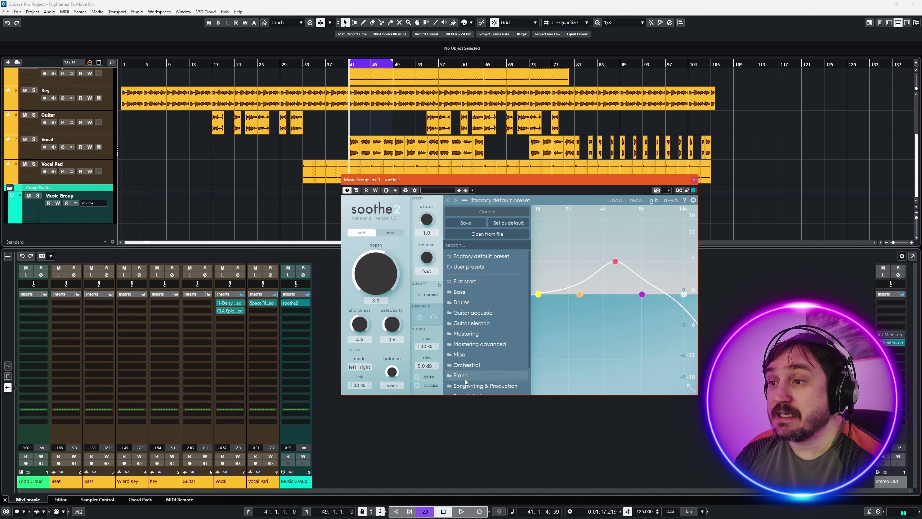
mouse_move(468, 386)
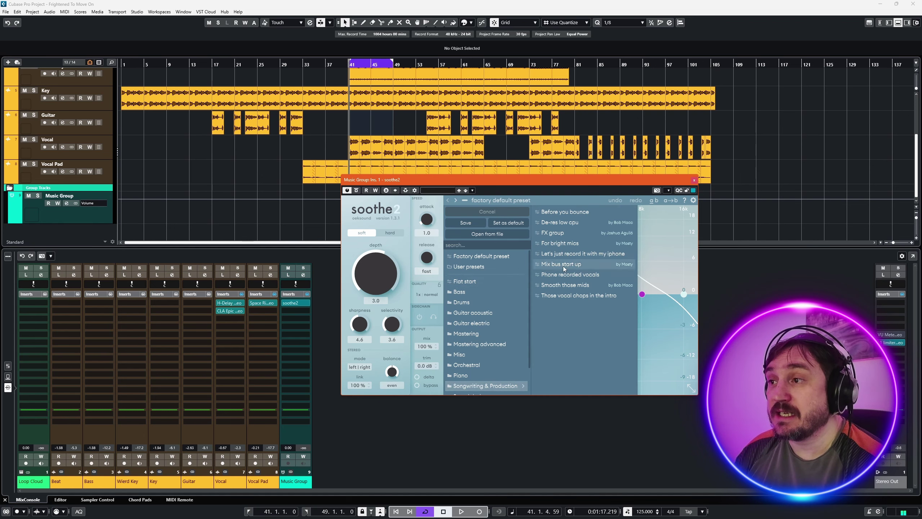
left_click(552, 264)
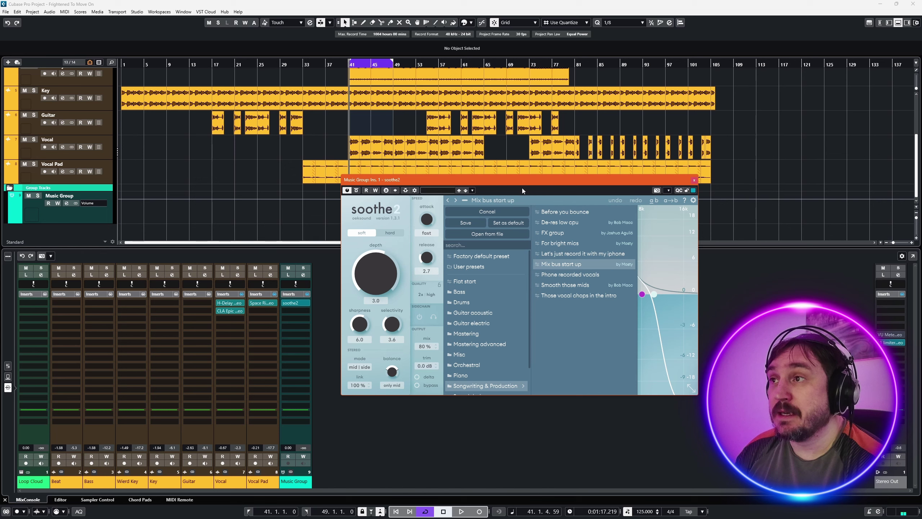
left_click(566, 201)
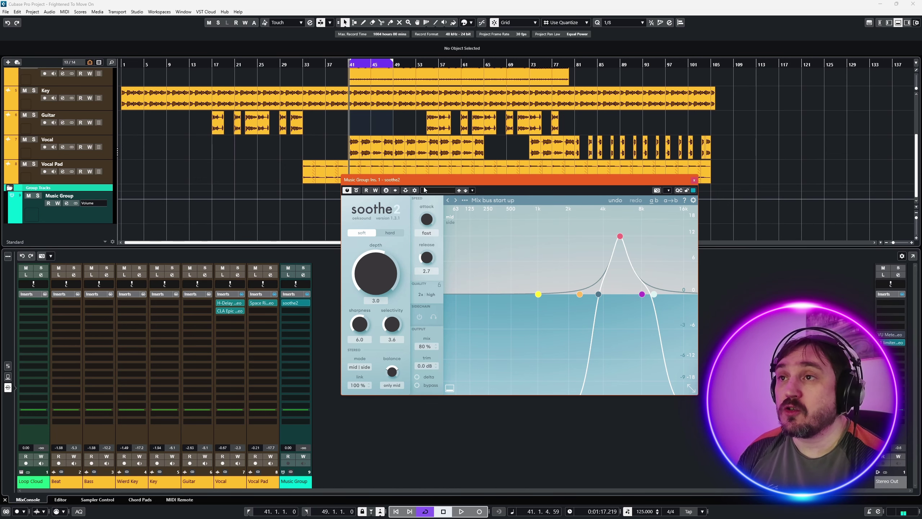
Play the cycle section with soothe2 bypassed for comparison, stop playback and switch the bypass off
left_click_drag(424, 190, 431, 241)
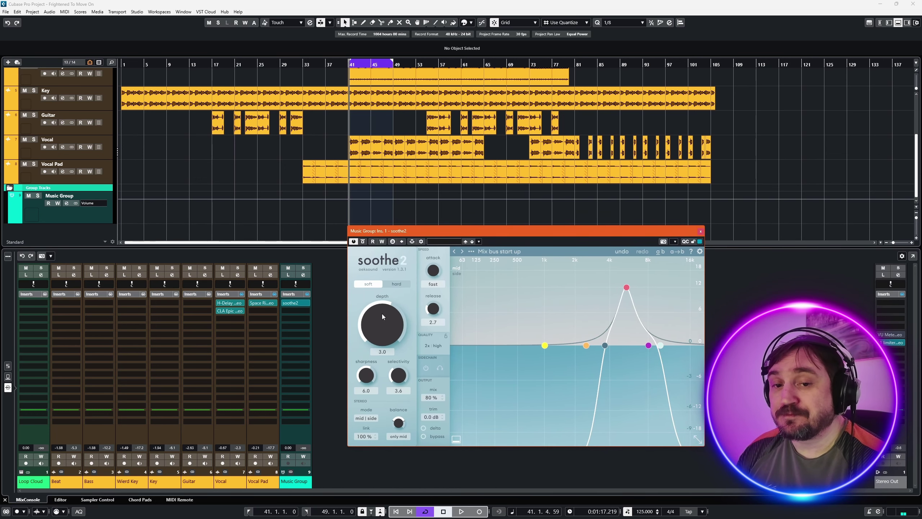
left_click(362, 242)
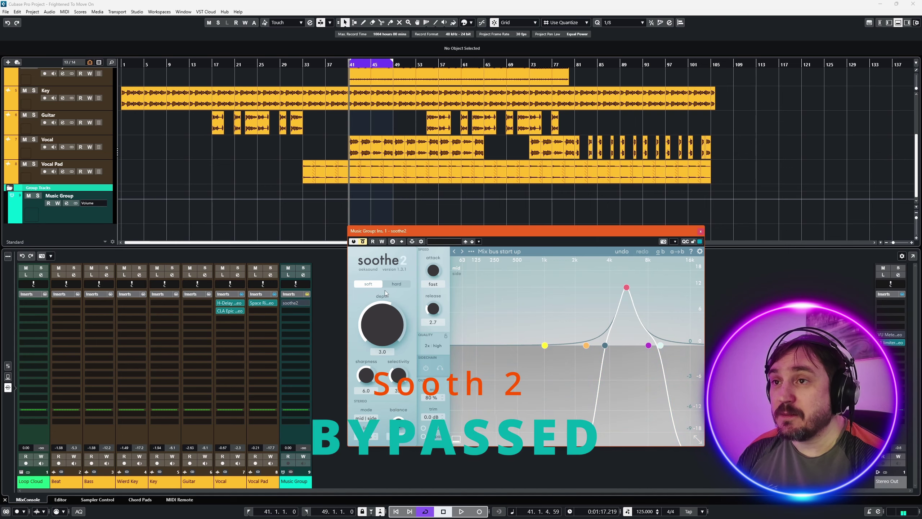
key("space")
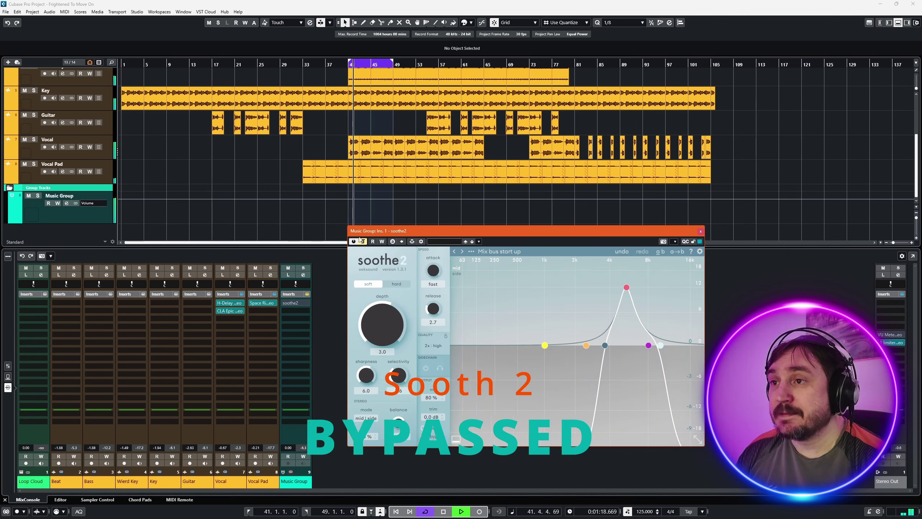
left_click_drag(429, 230, 439, 216)
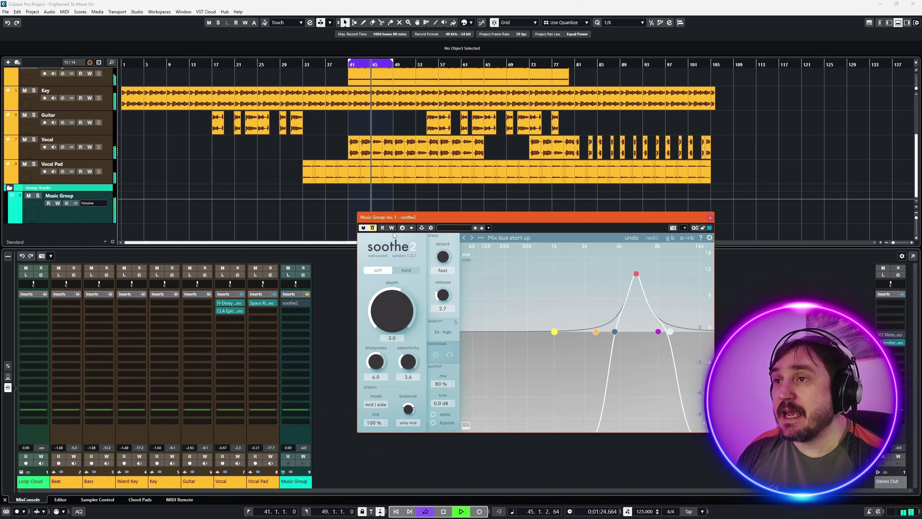
key("space")
left_click(373, 228)
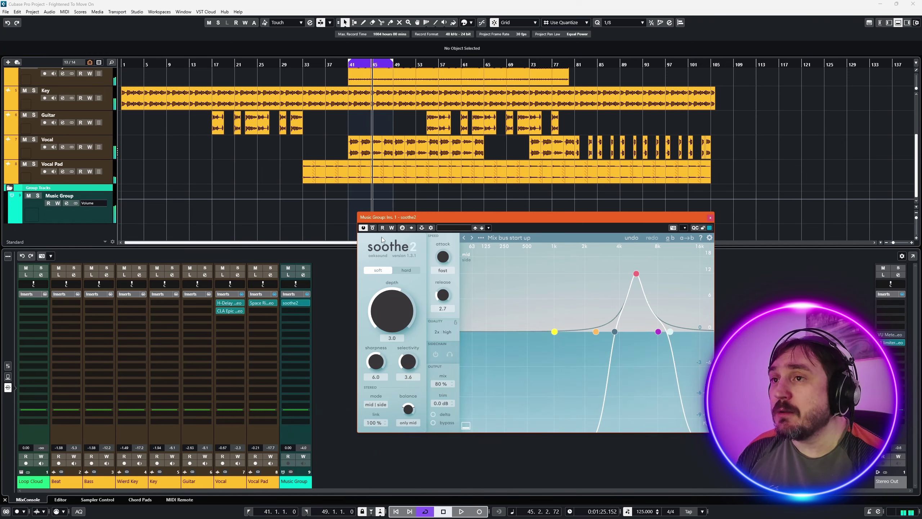
Add the Vocal track as soothe2's side-chain source and close the side-chain routing settings
left_click(430, 228)
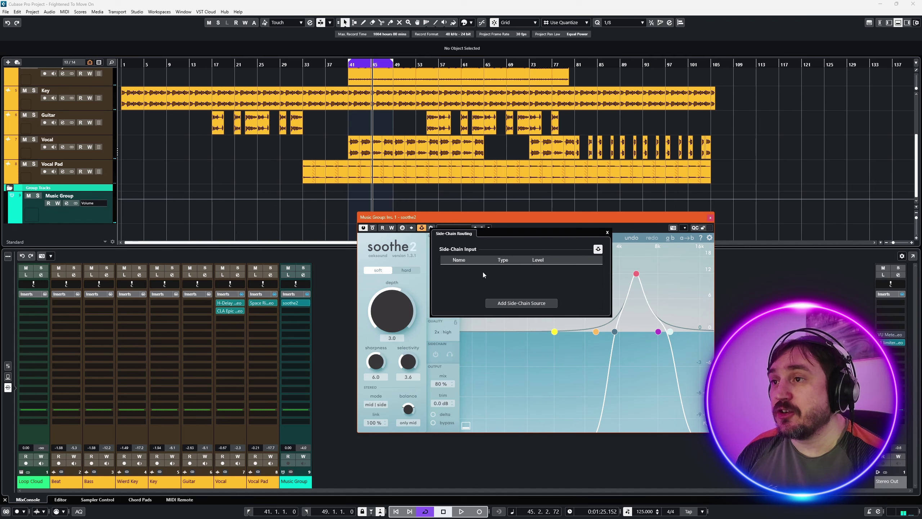
left_click(498, 305)
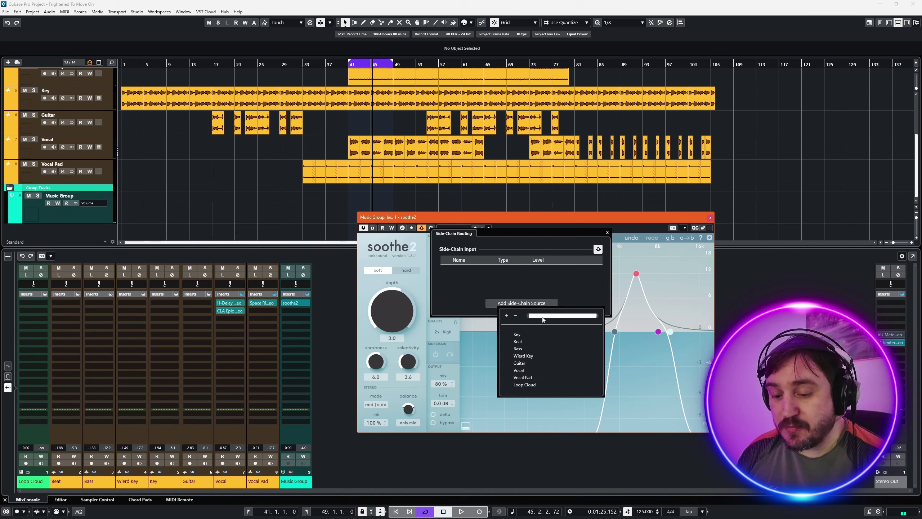
type("voc")
left_click(523, 337)
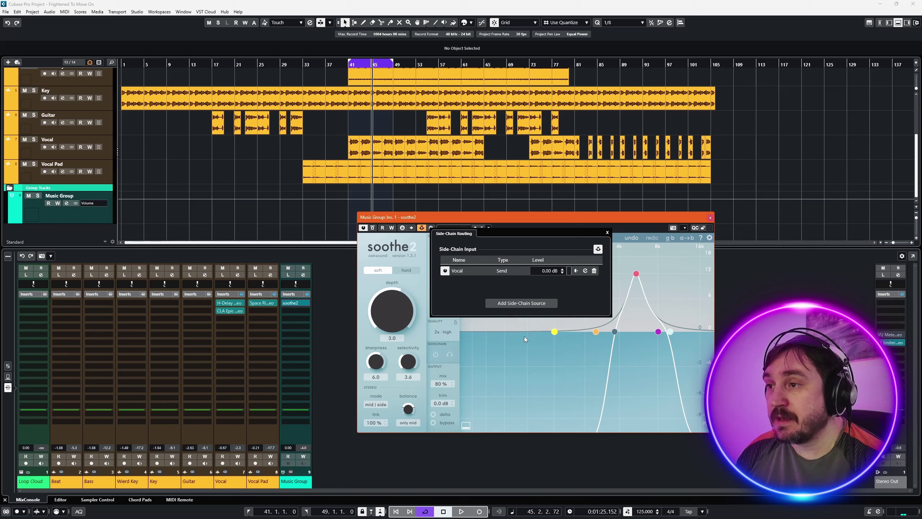
left_click(498, 221)
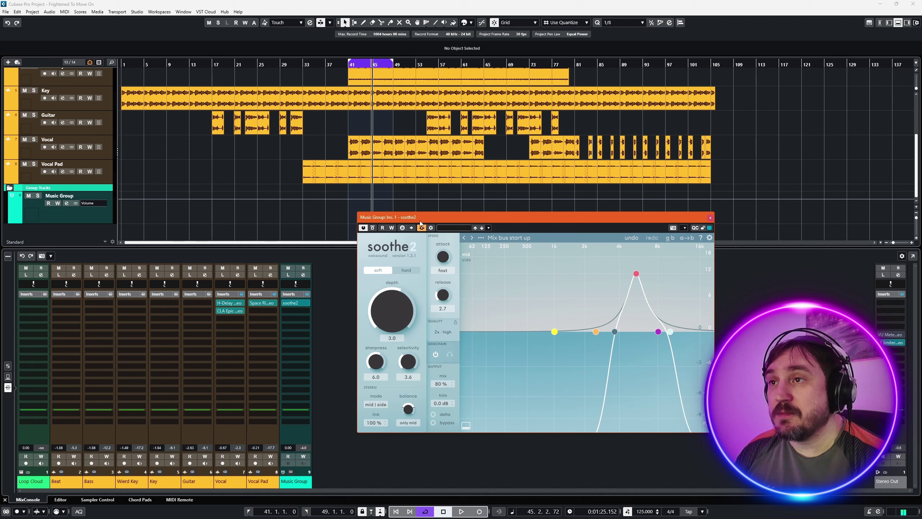
Play the cycle section with the vocal-side-chained soothe2 active to hear its effect, and stop playback
left_click_drag(420, 222, 420, 222)
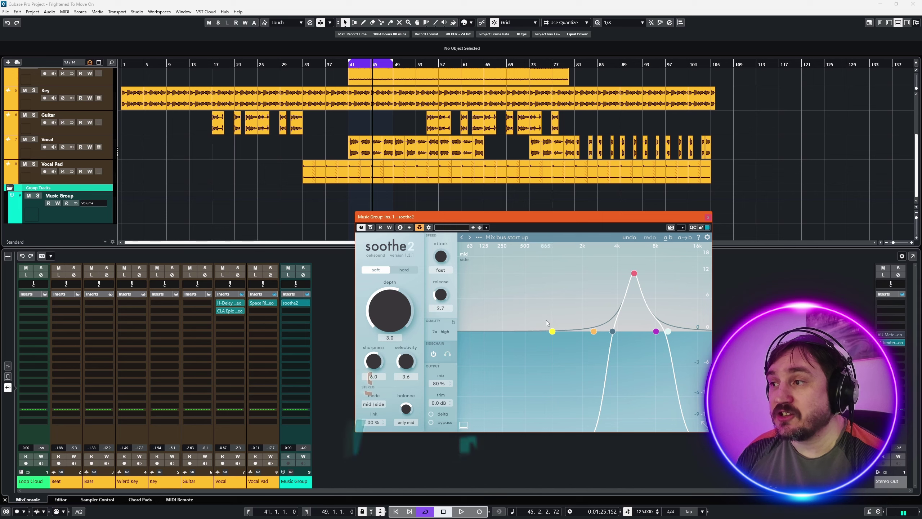
key("space")
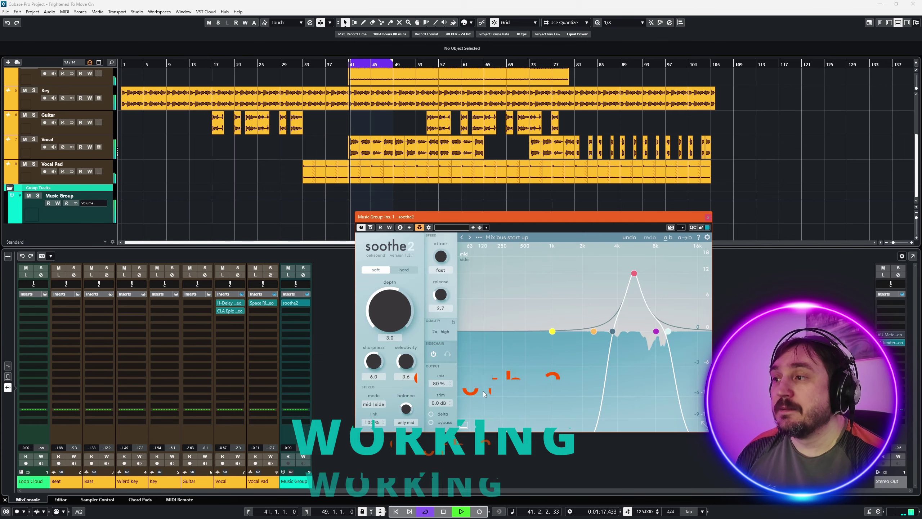
key("space")
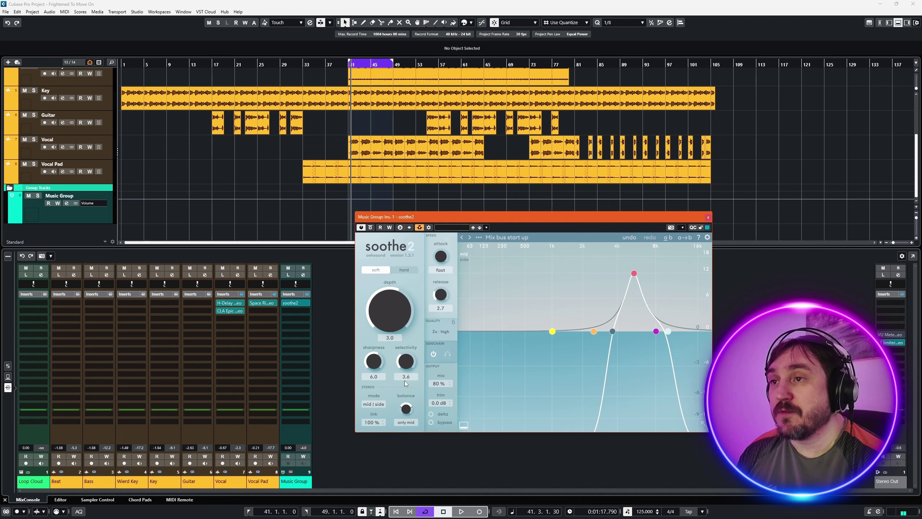
Play from just before the cycle section, toggle soothe2's bypass on and off to compare the sound, and stop playback
left_click(297, 64)
key("space")
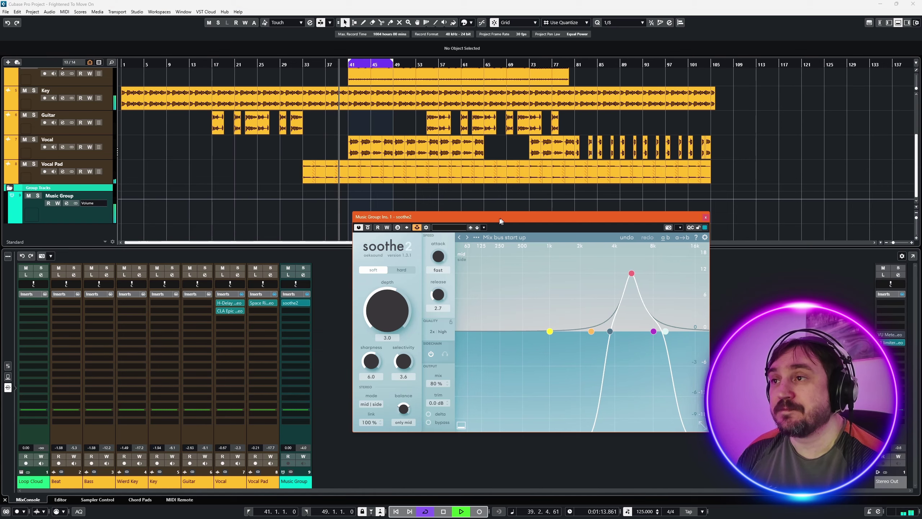
left_click_drag(503, 218, 493, 224)
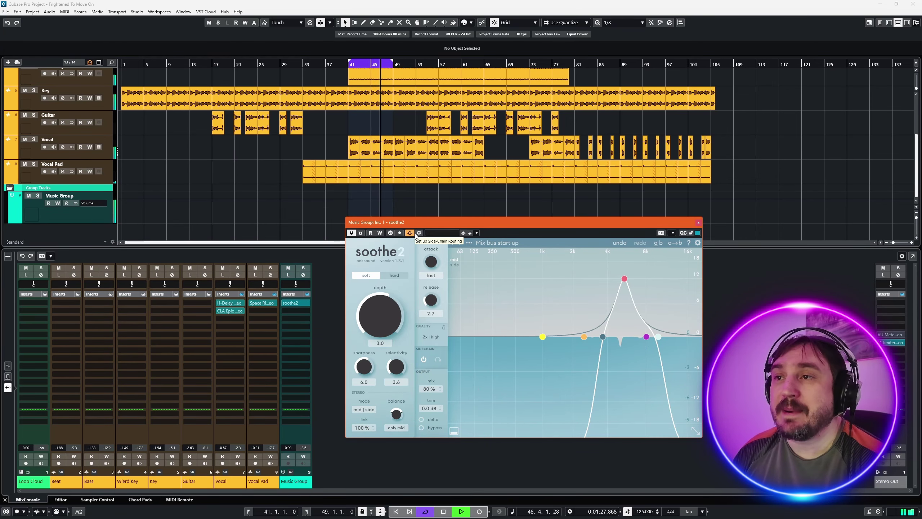
left_click(361, 233)
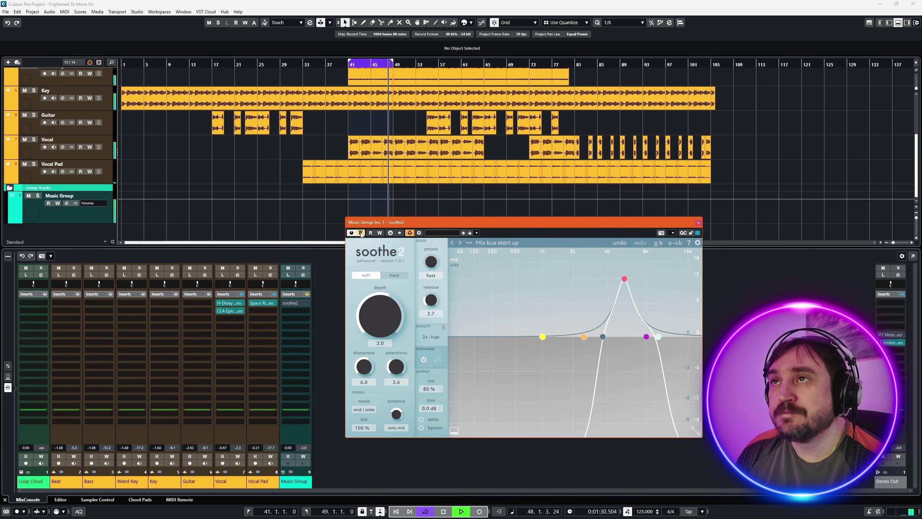
left_click(361, 234)
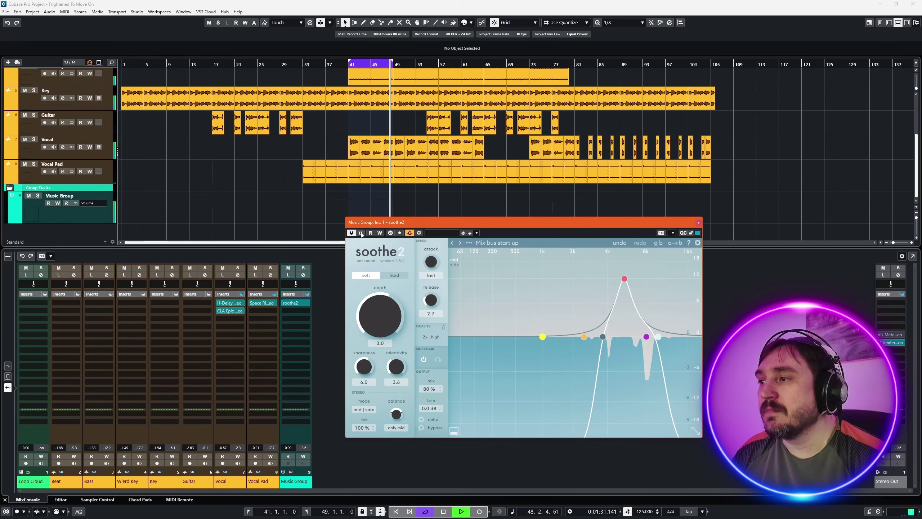
key("space")
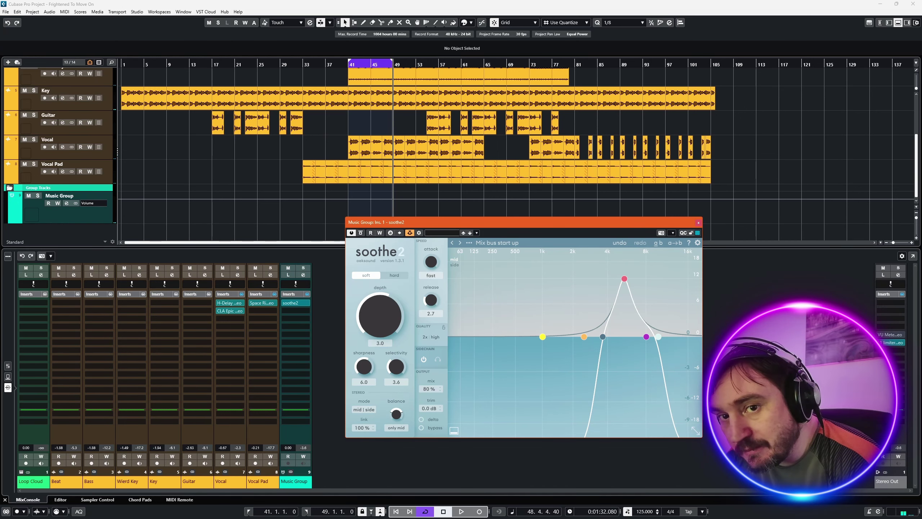
Show the faders in the mixer and raise the volume of the Vocal clips at bars 45, 53, 61 and 77 to 1.97 dB
left_click(9, 362)
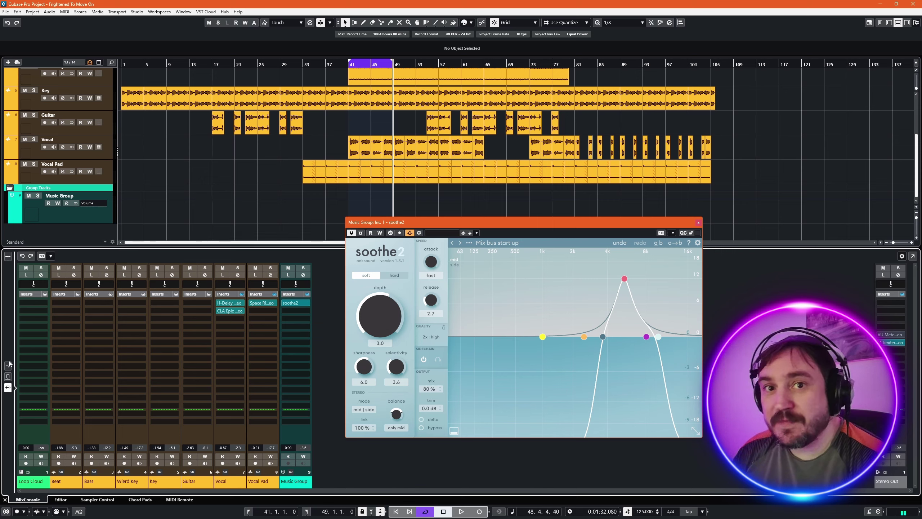
left_click(7, 366)
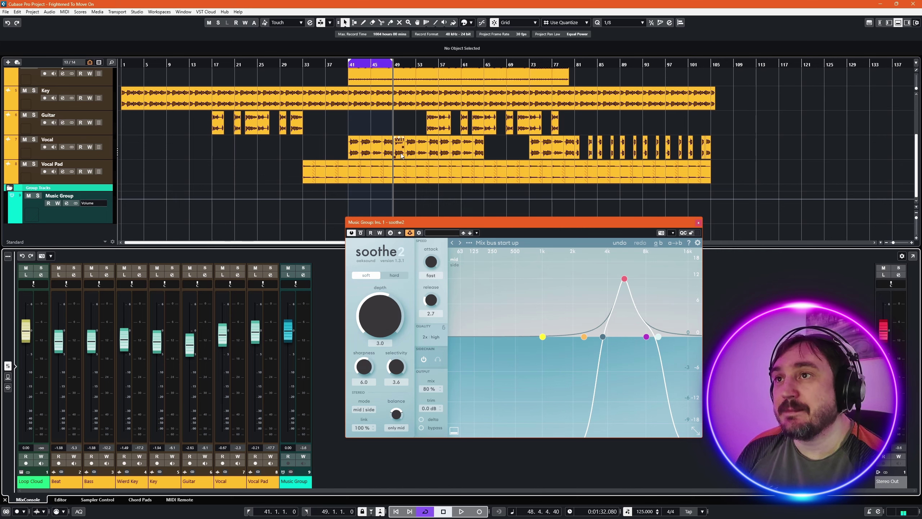
left_click(378, 159)
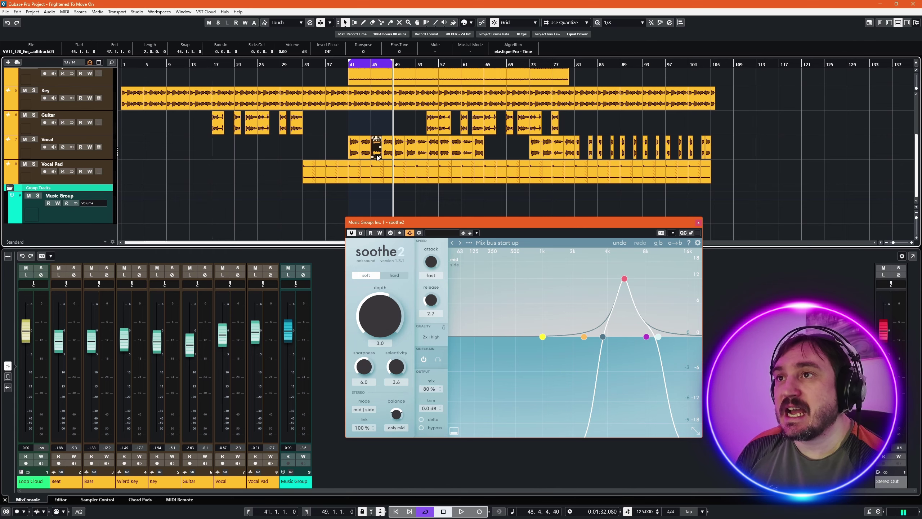
left_click(421, 155, "shift")
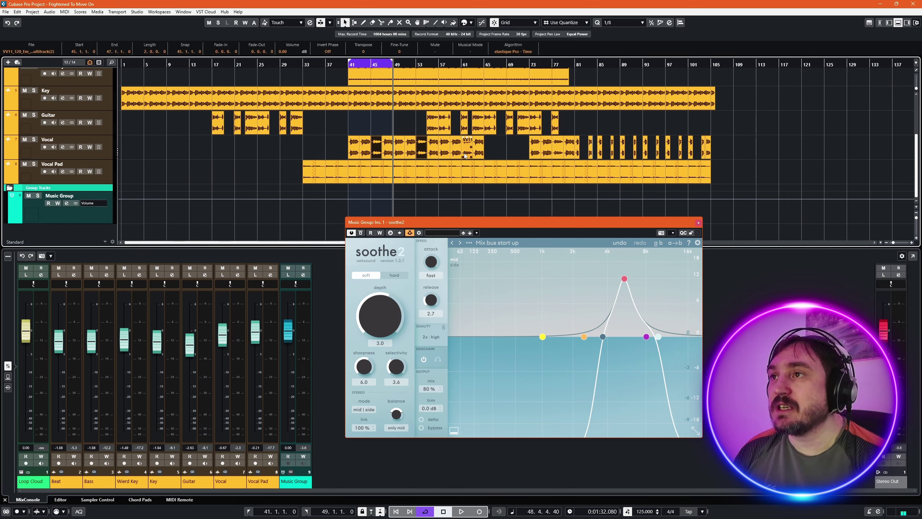
left_click(560, 155, "shift")
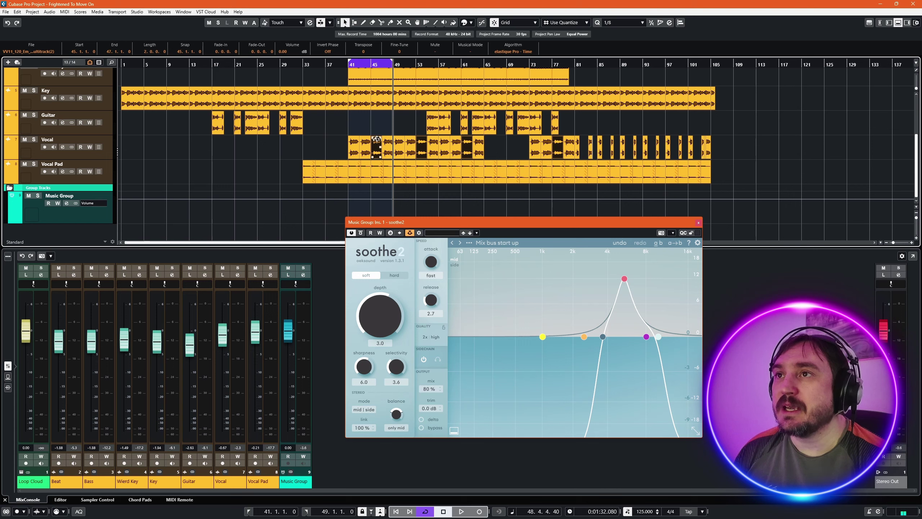
left_click_drag(376, 138, 378, 133)
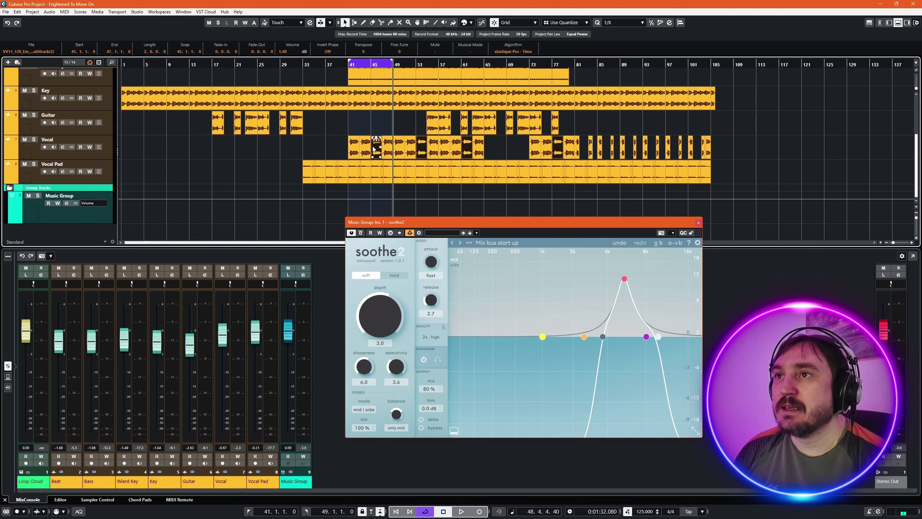
left_click_drag(377, 139, 373, 119)
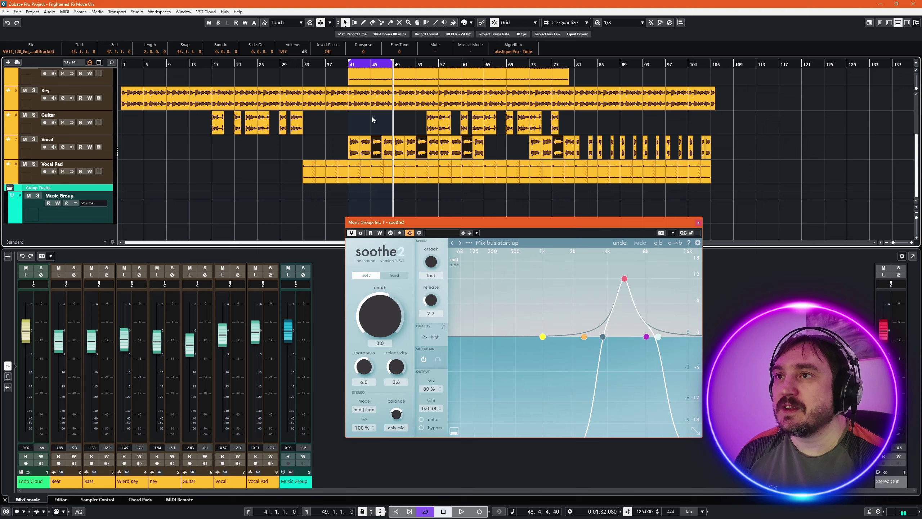
Play from just before the cycle section and lower the Vocal channel fader to -1.12 dB
left_click(344, 66)
key("space")
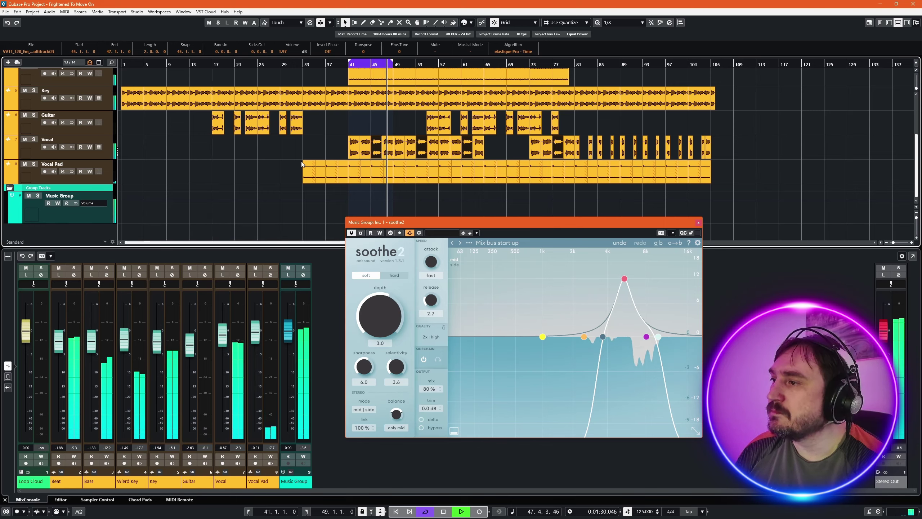
left_click_drag(223, 348, 223, 352)
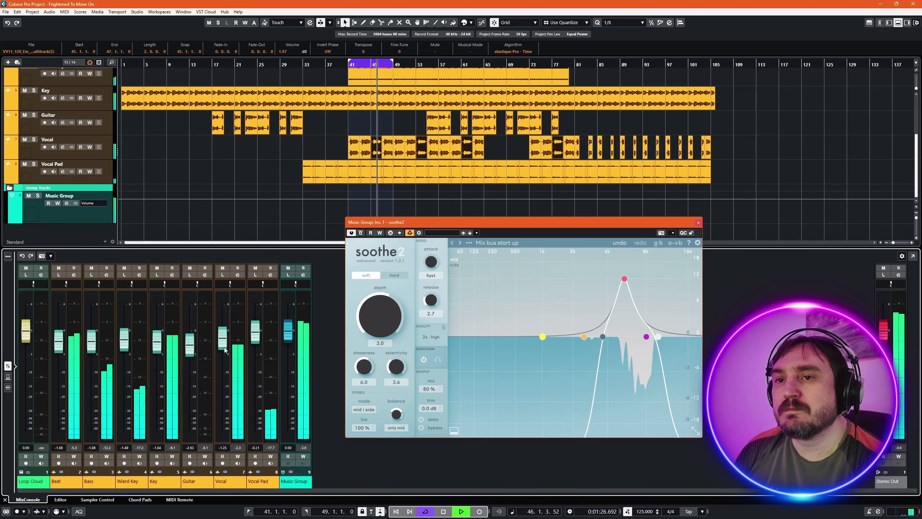
scroll(225, 350, "up", 1)
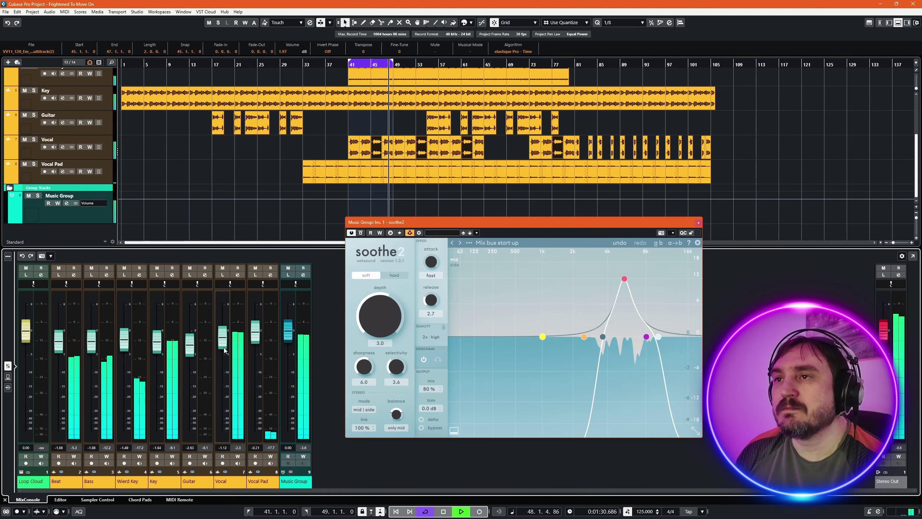
Bypass and re-enable soothe2 during playback to compare, and set the Vocal channel fader to -1.25 dB
left_click(361, 233)
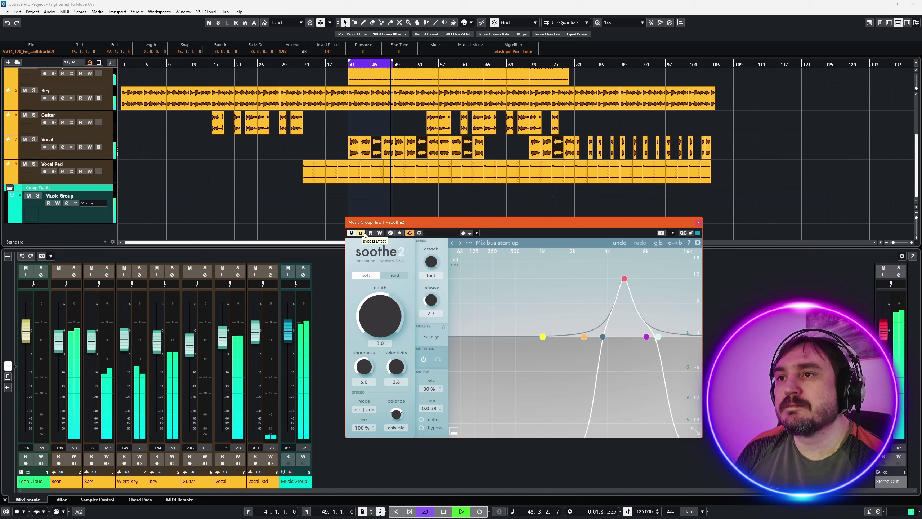
left_click(365, 234)
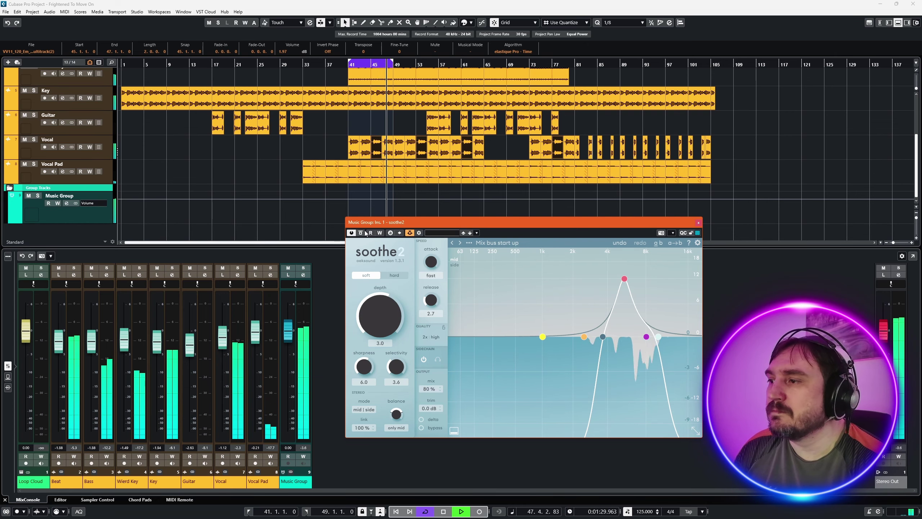
left_click(225, 348)
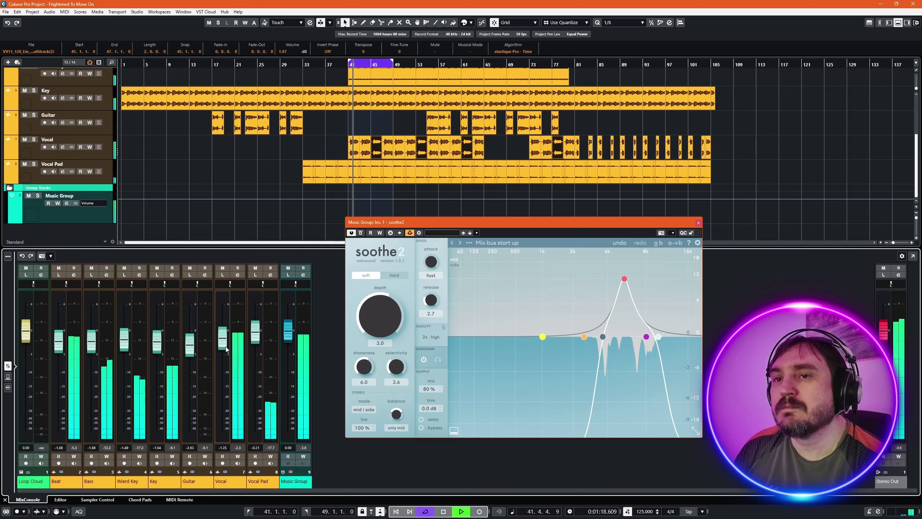
Compare the adjusted mix with soothe2 bypassed and active once more, and stop playback
left_click(361, 233)
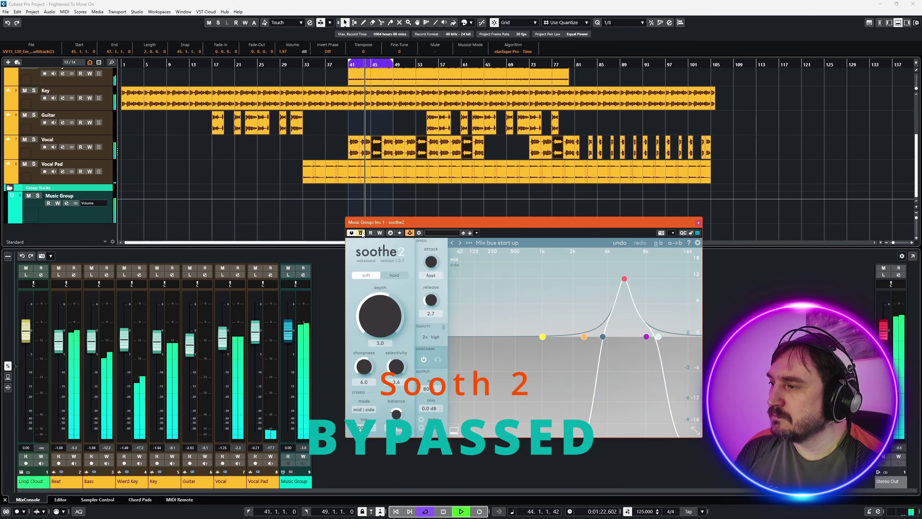
left_click(361, 233)
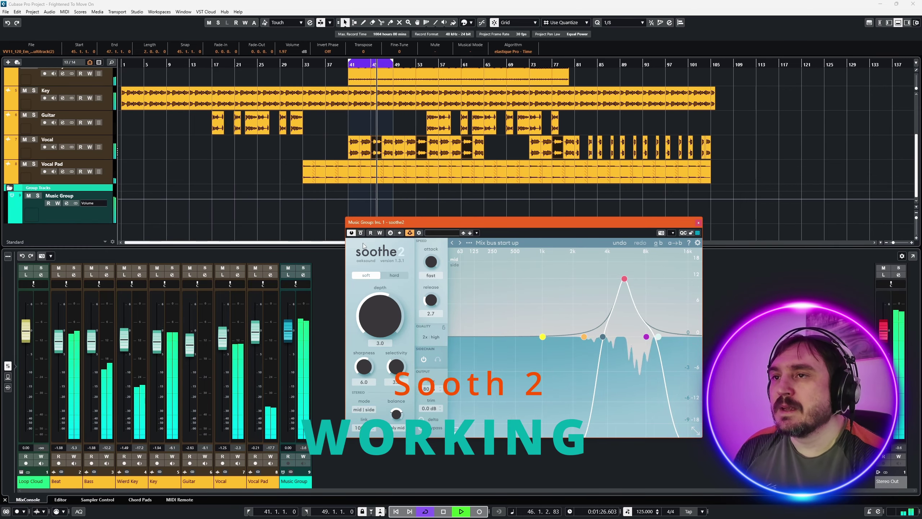
key("space")
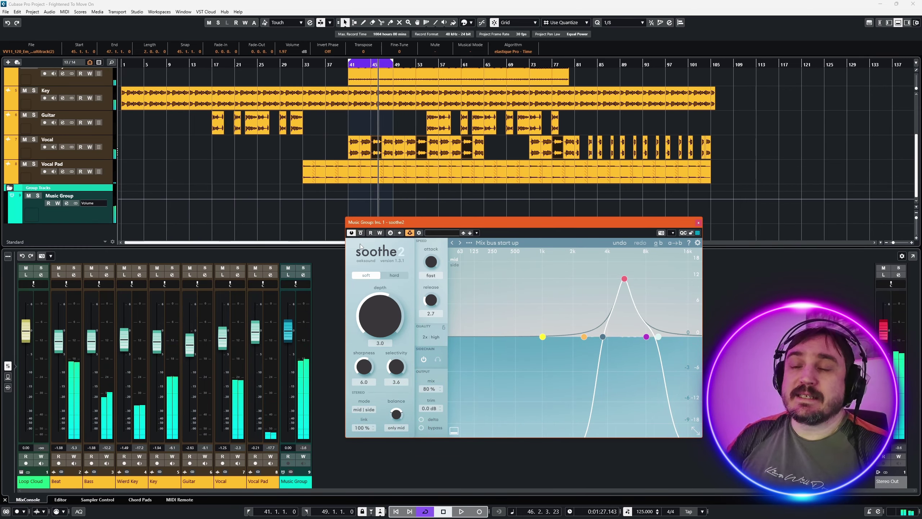